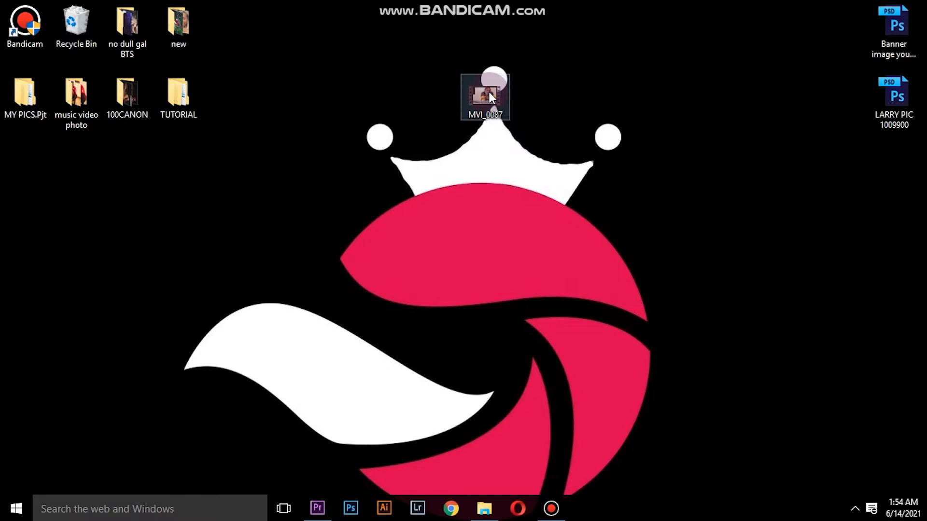
- Import the MVI_0087 video from the desktop into the EXample video project in Premiere Pro
{"action": "left_click_drag", "start_coordinate": [490, 97], "coordinate": [347, 434]}
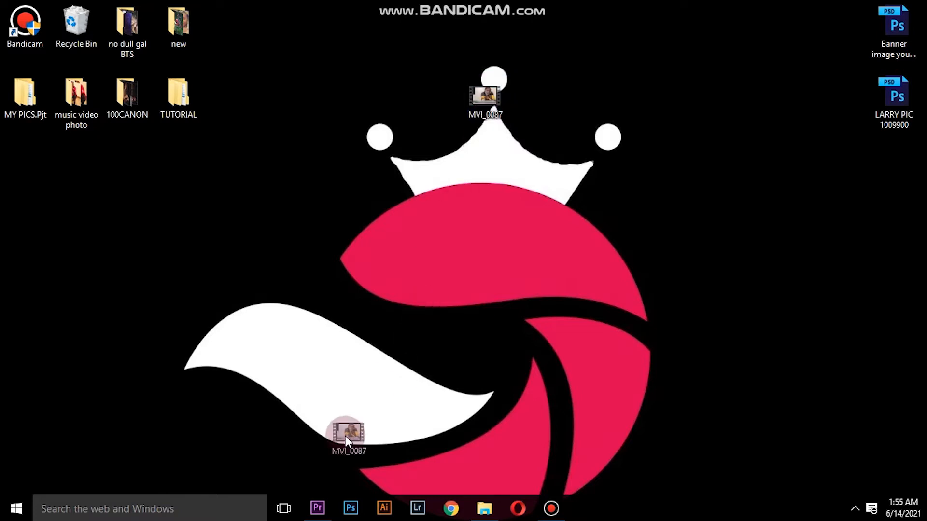
{"action": "left_click_drag", "start_coordinate": [334, 494], "coordinate": [149, 389]}
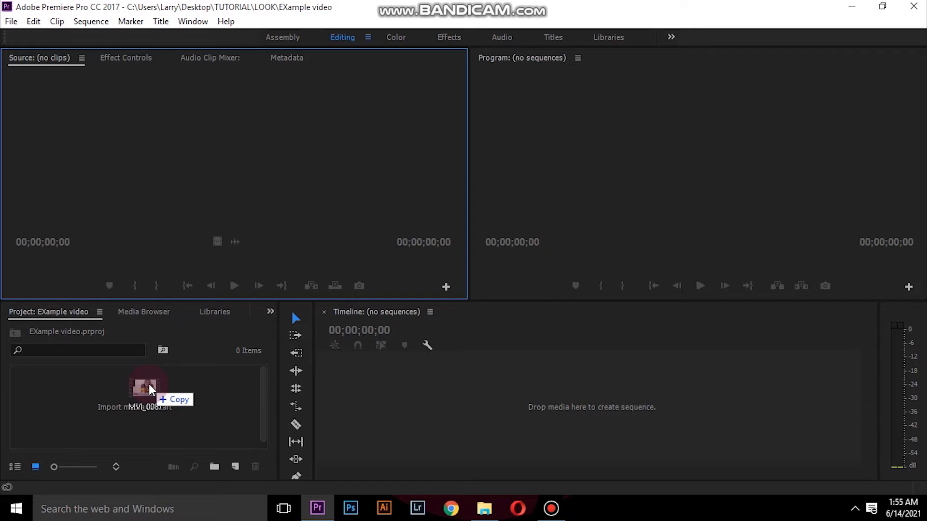
{"action": "left_click_drag", "start_coordinate": [150, 389], "coordinate": [149, 386]}
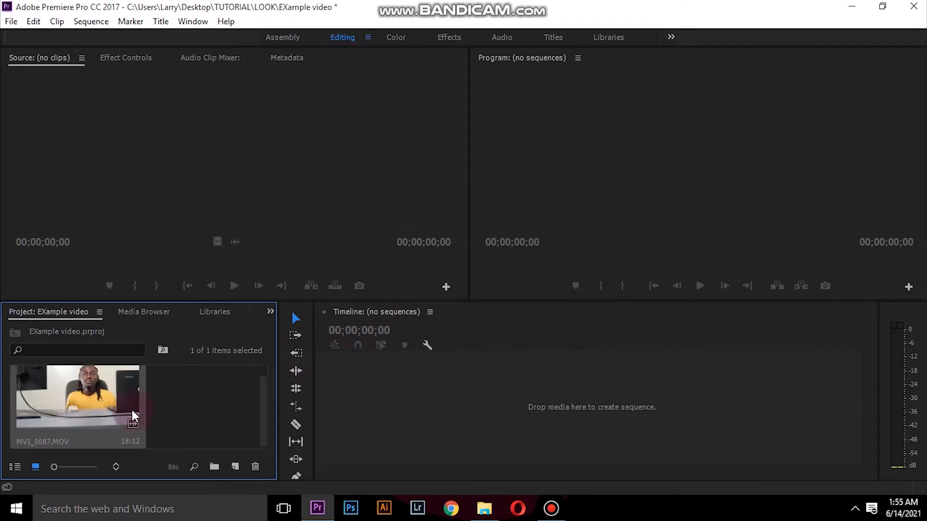
- Load MVI_0087.MOV in the source monitor and play it from the start to review the footage
{"action": "double_click", "coordinate": [60, 408]}
{"action": "left_click_drag", "start_coordinate": [68, 264], "coordinate": [11, 263]}
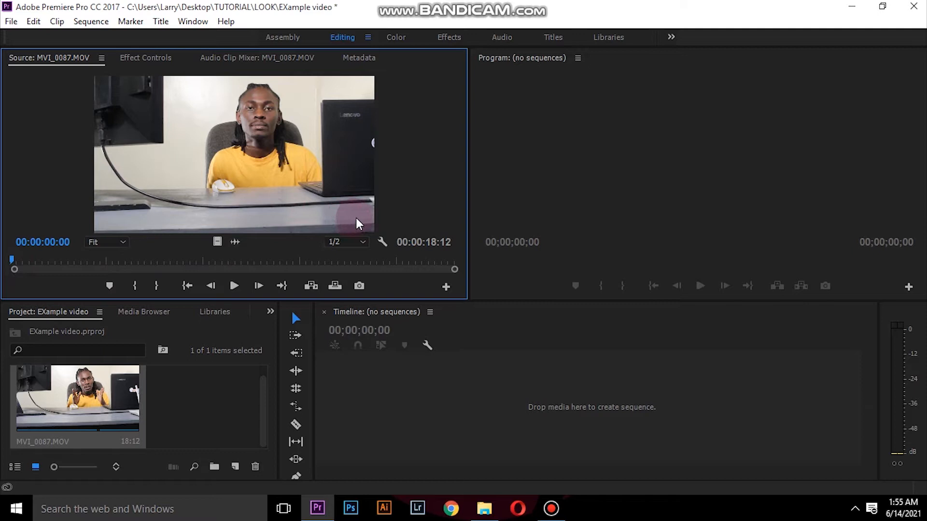
{"action": "left_click", "coordinate": [234, 286]}
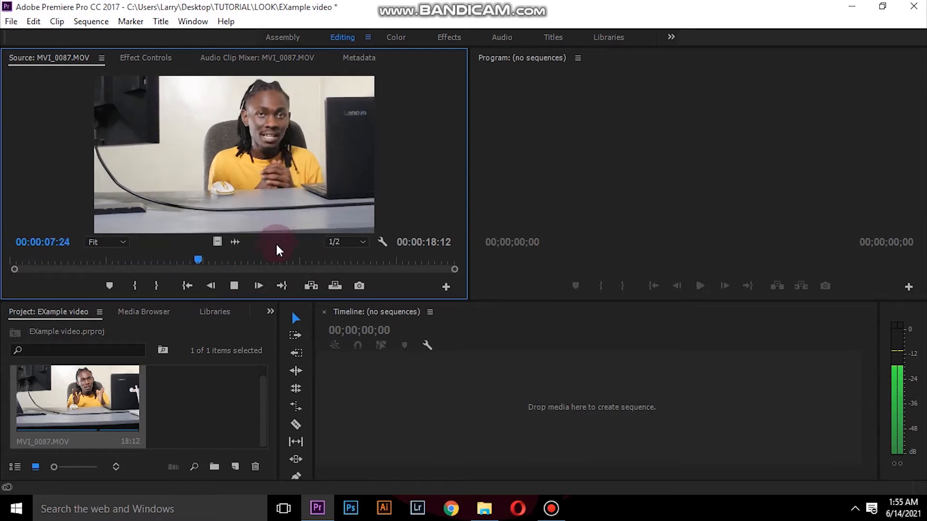
{"action": "left_click", "coordinate": [237, 286]}
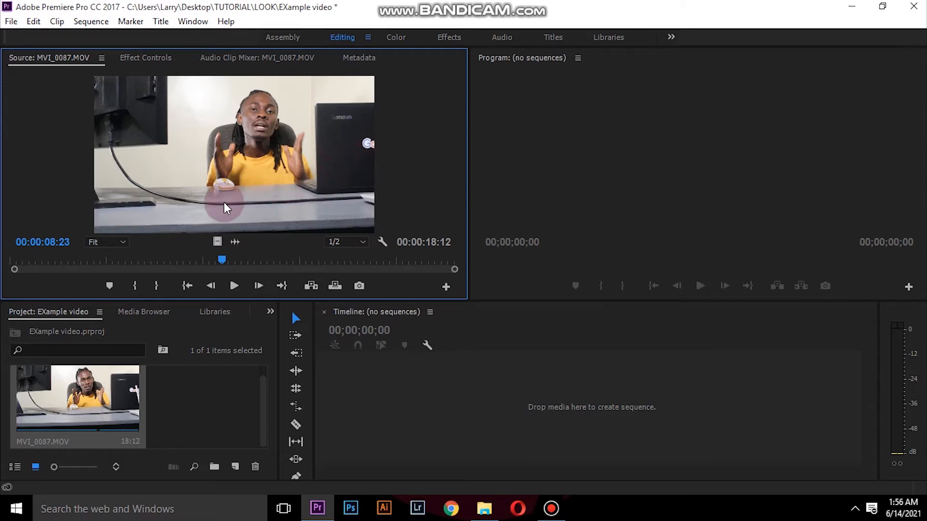
{"action": "left_click", "coordinate": [239, 289]}
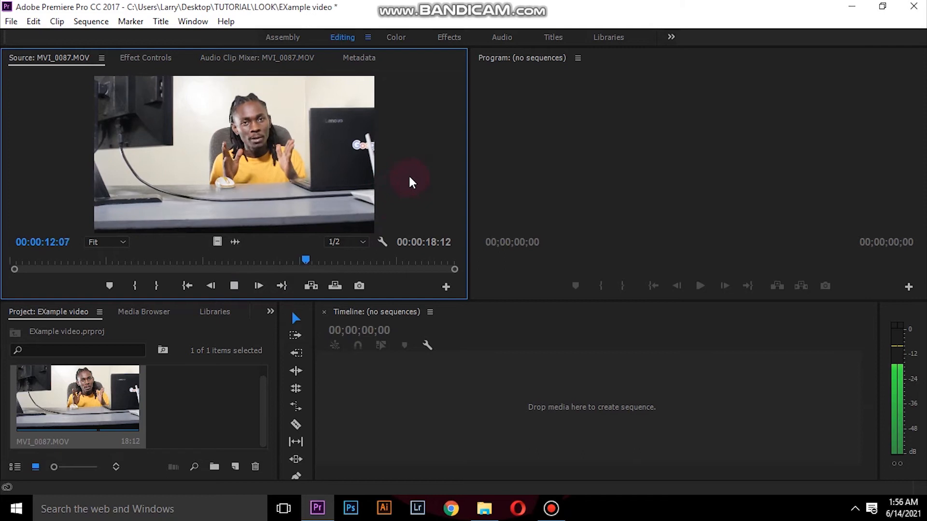
{"action": "left_click", "coordinate": [233, 286]}
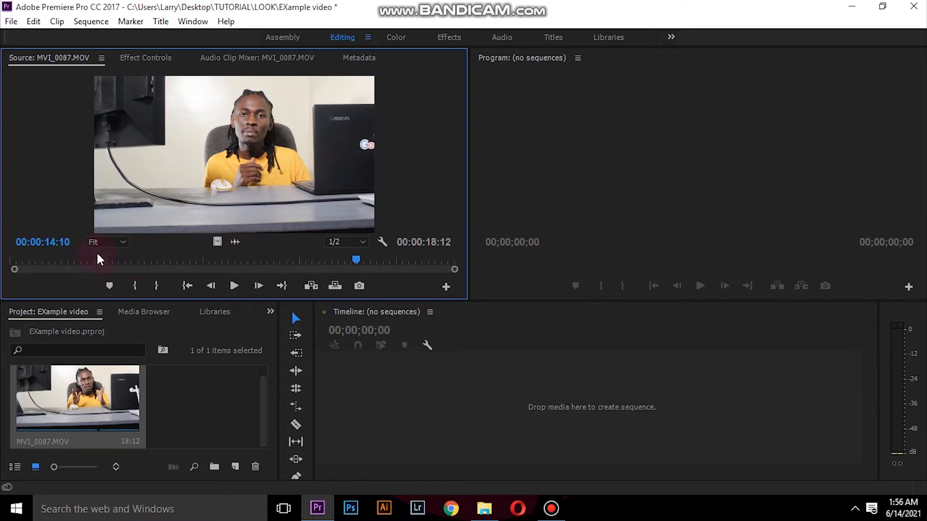
- Mark an In point at the very start of the source clip and move the playhead to its end
{"action": "left_click", "coordinate": [144, 261]}
{"action": "left_click", "coordinate": [10, 263]}
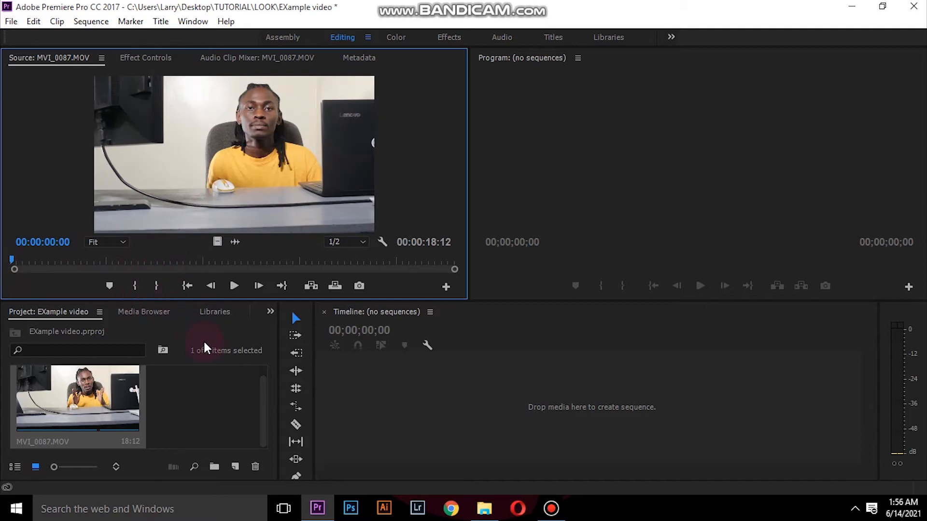
{"action": "key", "text": "i"}
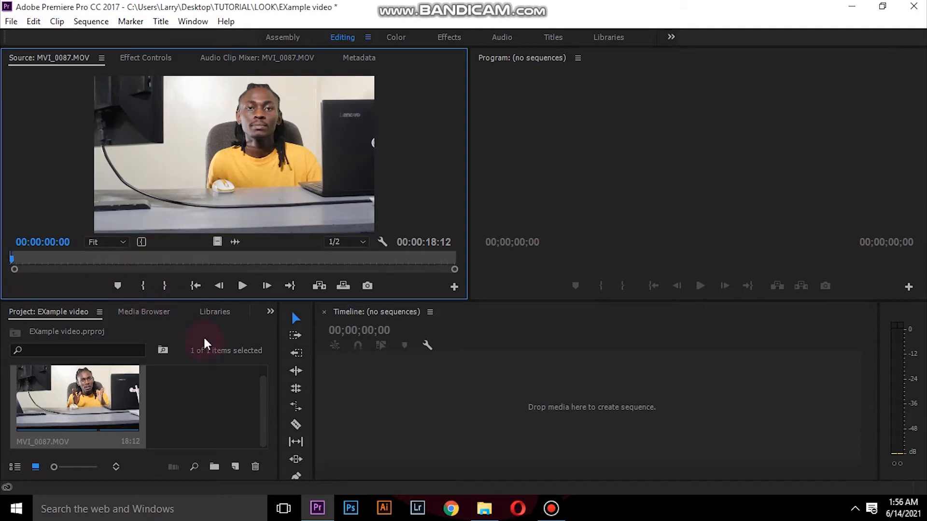
{"action": "left_click_drag", "start_coordinate": [50, 258], "coordinate": [468, 288]}
{"action": "left_click_drag", "start_coordinate": [432, 265], "coordinate": [468, 268]}
{"action": "left_click", "coordinate": [259, 218]}
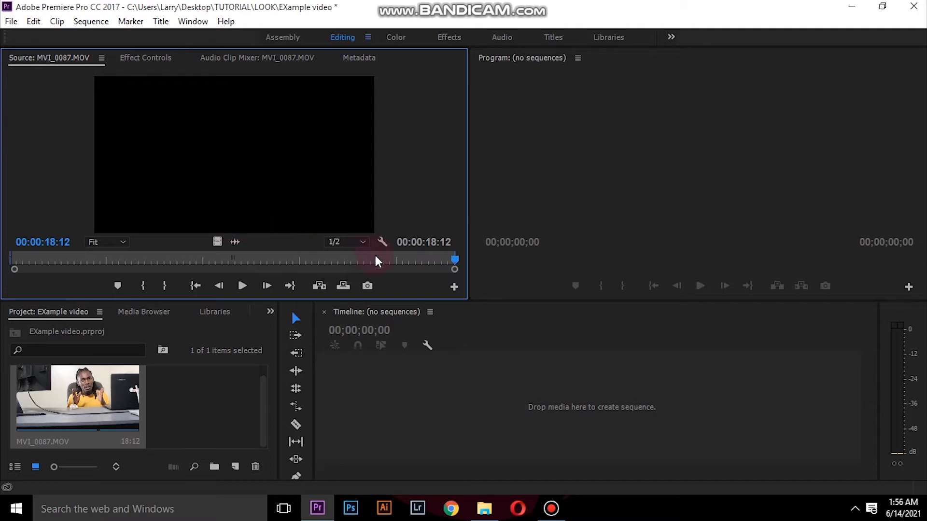
{"action": "left_click", "coordinate": [227, 223]}
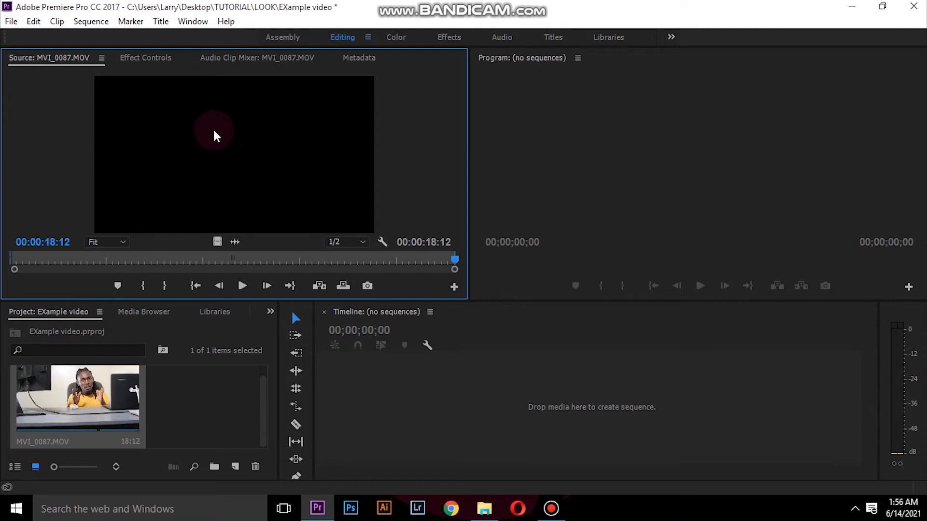
- Create a sequence by placing the source clip MVI_0087.MOV in the empty timeline, and advance the sequence by one frame
{"action": "left_click_drag", "start_coordinate": [215, 136], "coordinate": [530, 412]}
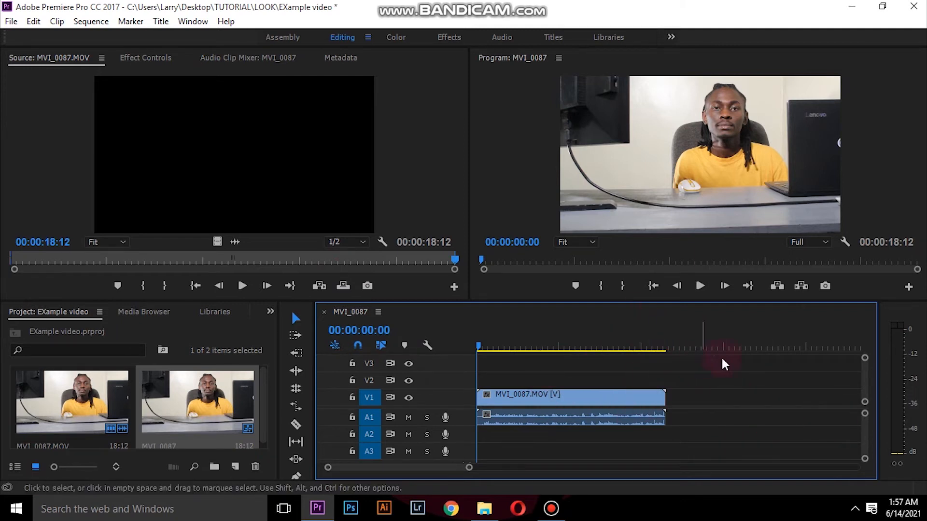
{"action": "left_click", "coordinate": [748, 188]}
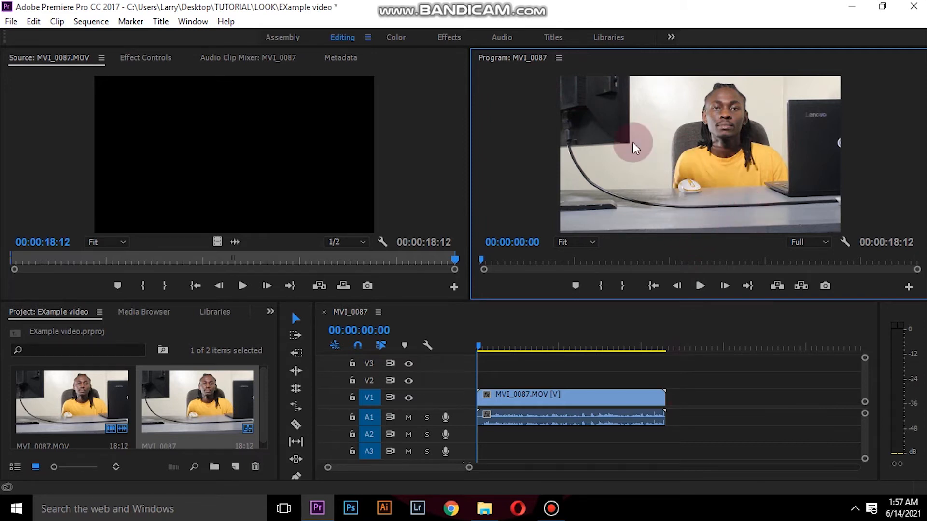
{"action": "key", "text": "Right"}
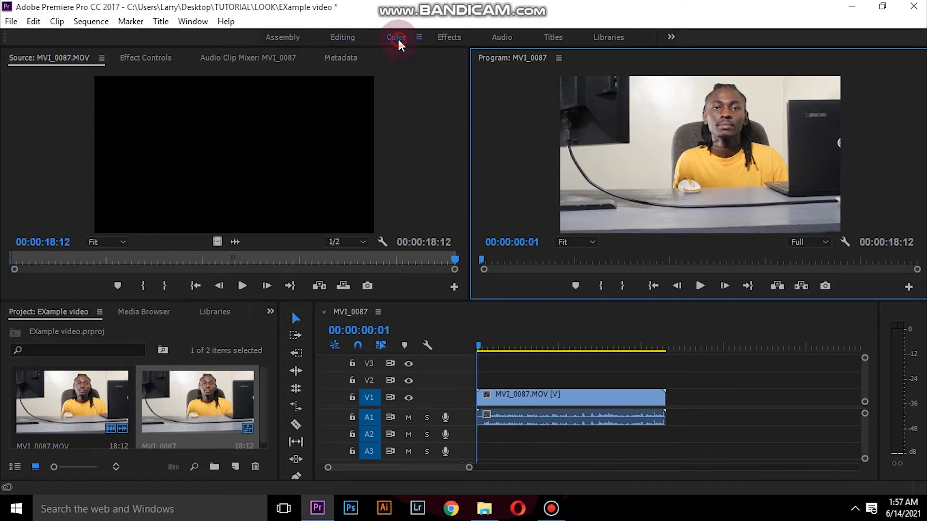
- Switch to the Color workspace and expand only the Basic Correction settings for the timeline clip at 00:00:04:21
{"action": "left_click", "coordinate": [399, 39]}
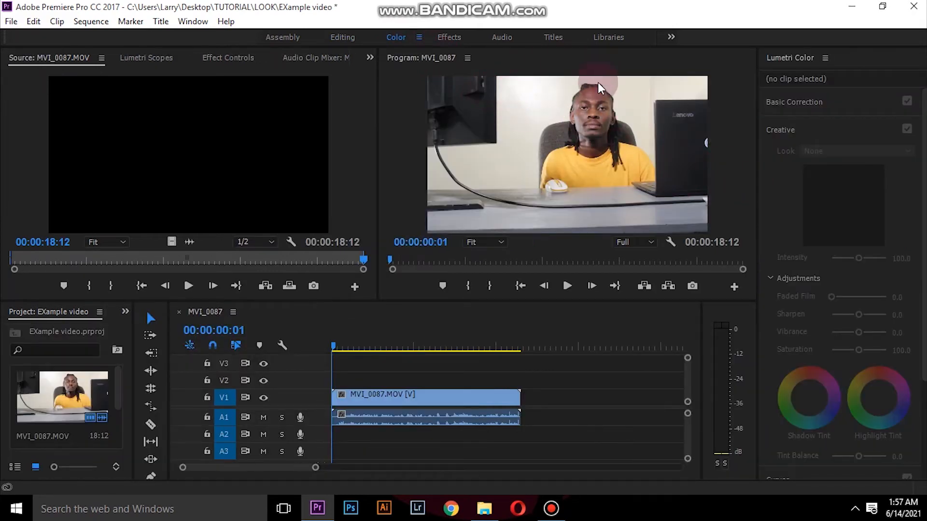
{"action": "left_click", "coordinate": [581, 190]}
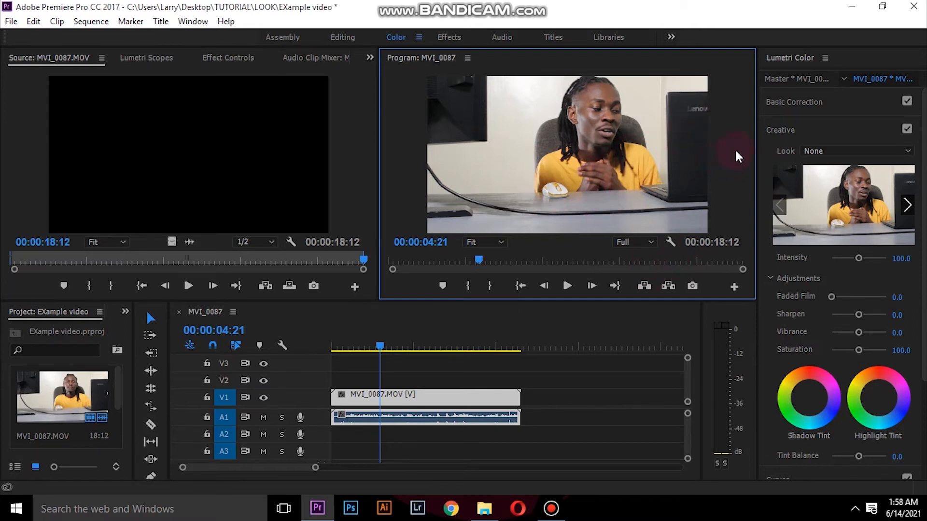
{"action": "left_click", "coordinate": [799, 131]}
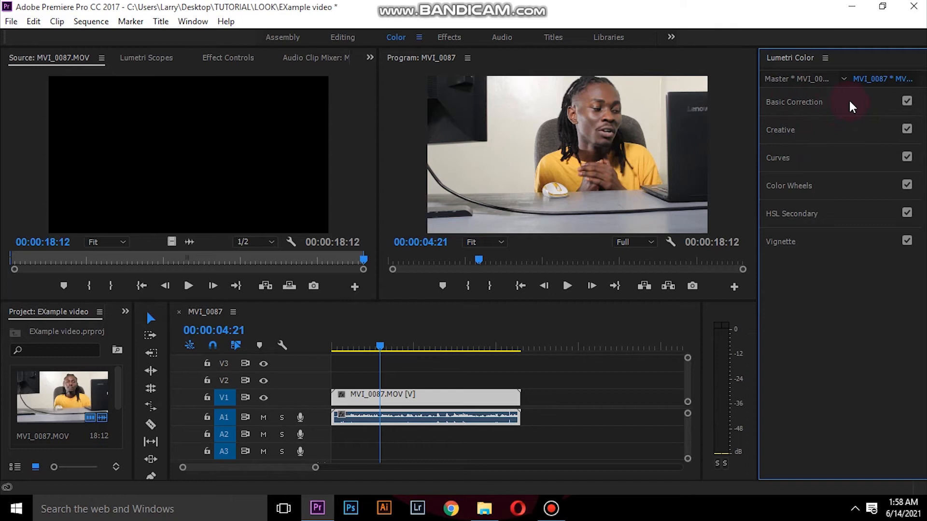
{"action": "left_click", "coordinate": [813, 102]}
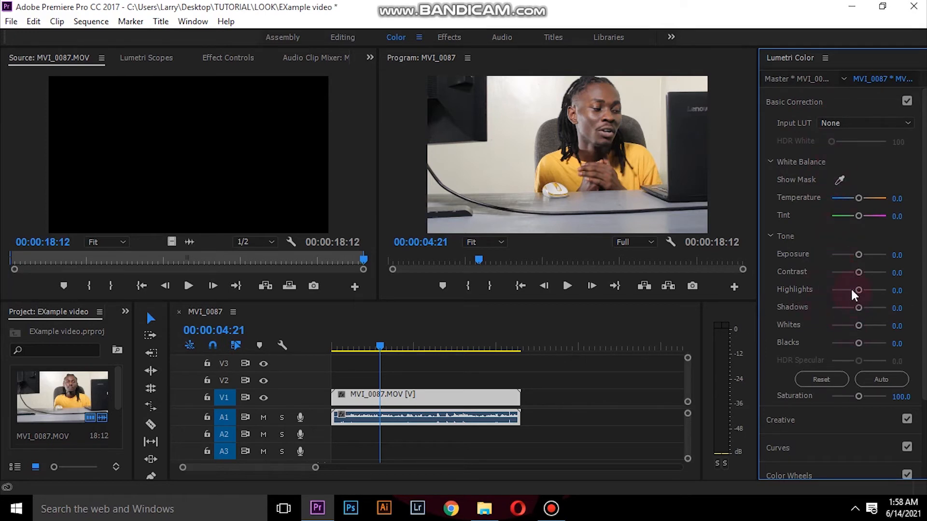
- Set both Whites and Highlights of the clip to -100 in Basic Correction, and collapse that section
{"action": "left_click", "coordinate": [832, 325]}
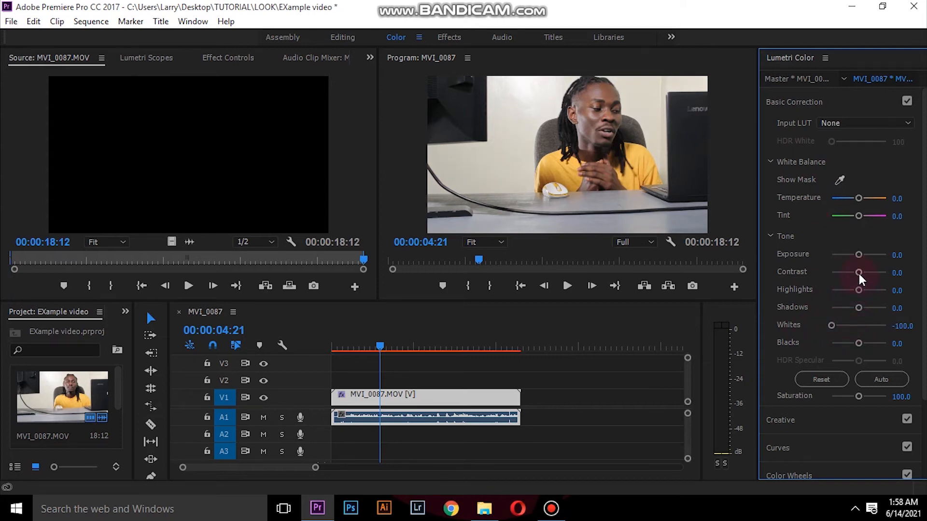
{"action": "left_click_drag", "start_coordinate": [853, 289], "coordinate": [808, 292]}
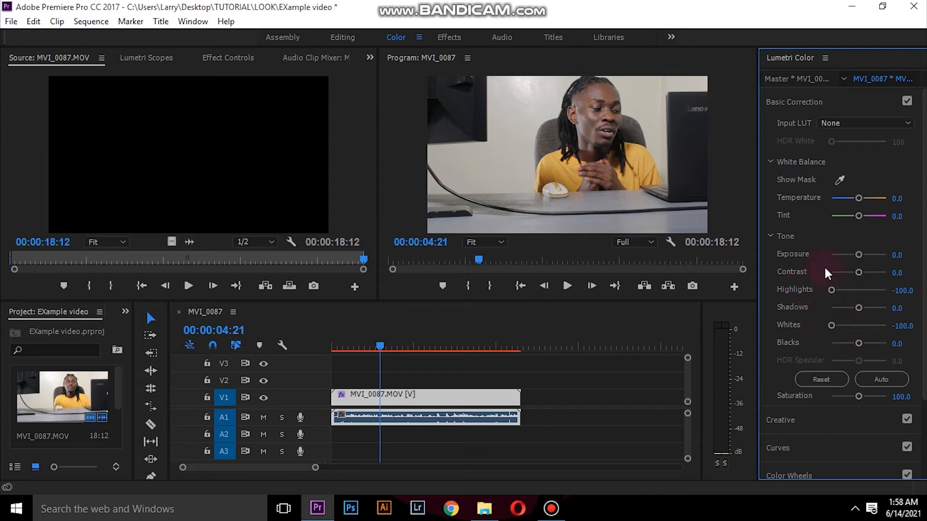
{"action": "left_click", "coordinate": [851, 106]}
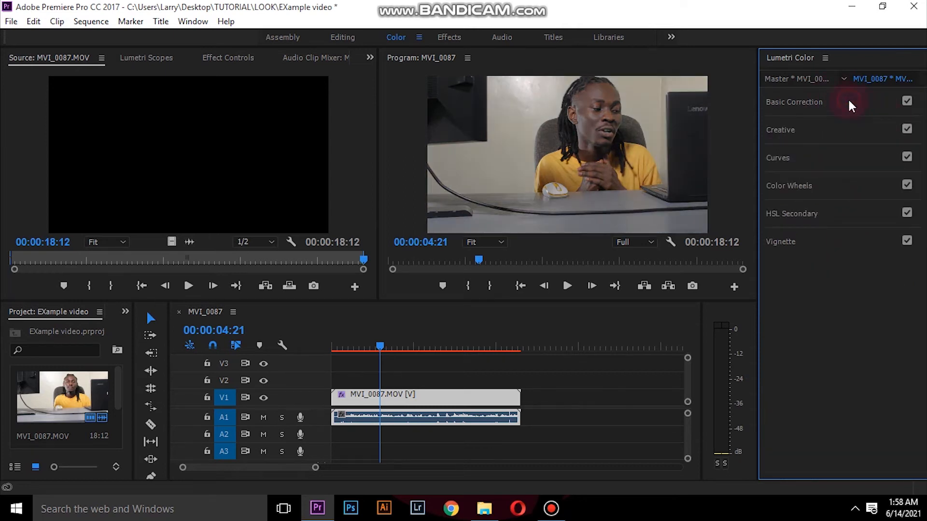
{"action": "left_click", "coordinate": [818, 102]}
{"action": "left_click", "coordinate": [819, 102]}
- Try the Kodak 5205 Fuji 3510 (by Adobe) creative look on the clip and play back the graded footage
{"action": "left_click", "coordinate": [793, 131]}
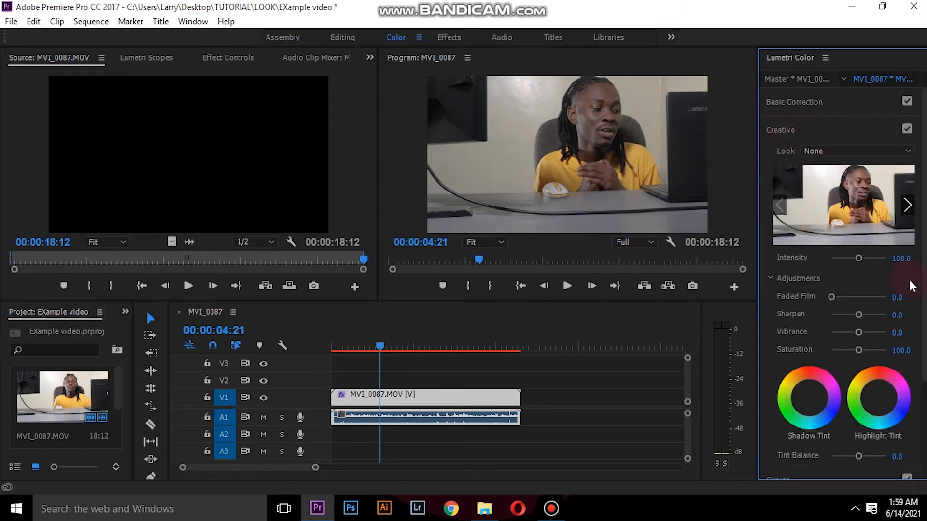
{"action": "scroll", "coordinate": [792, 164], "scroll_direction": "down", "scroll_amount": 1}
{"action": "left_click", "coordinate": [785, 144]}
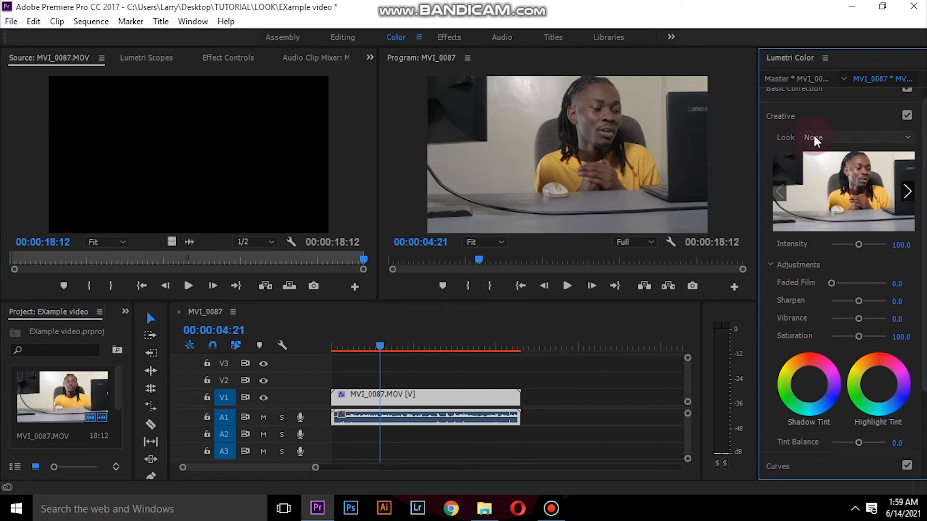
{"action": "left_click", "coordinate": [859, 140]}
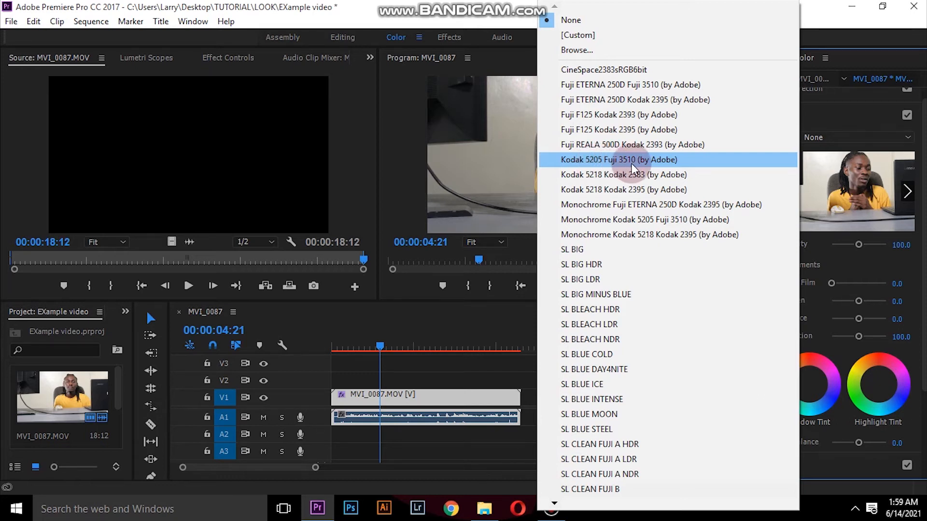
{"action": "left_click", "coordinate": [679, 161]}
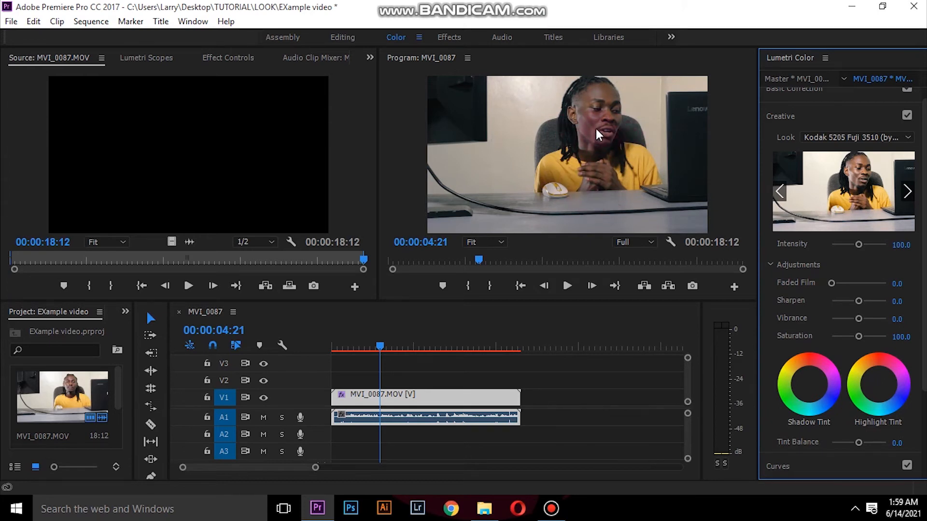
{"action": "left_click", "coordinate": [568, 286]}
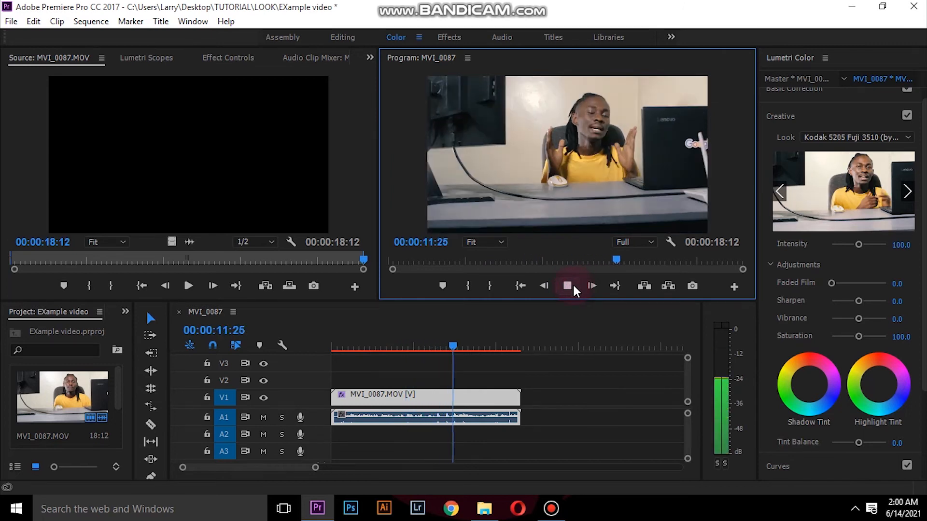
{"action": "left_click", "coordinate": [574, 286]}
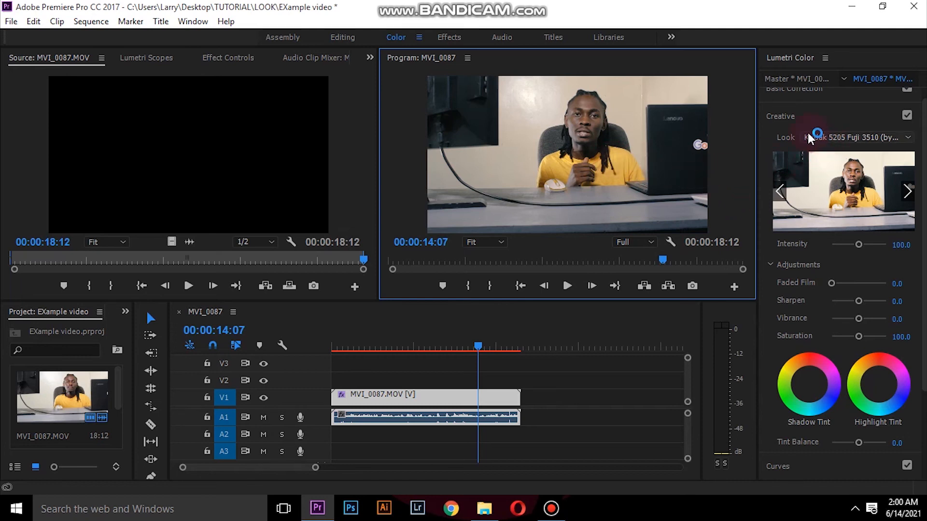
- Change the clip's creative look to SL BLUE MOON and collapse the Creative section
{"action": "left_click", "coordinate": [833, 136]}
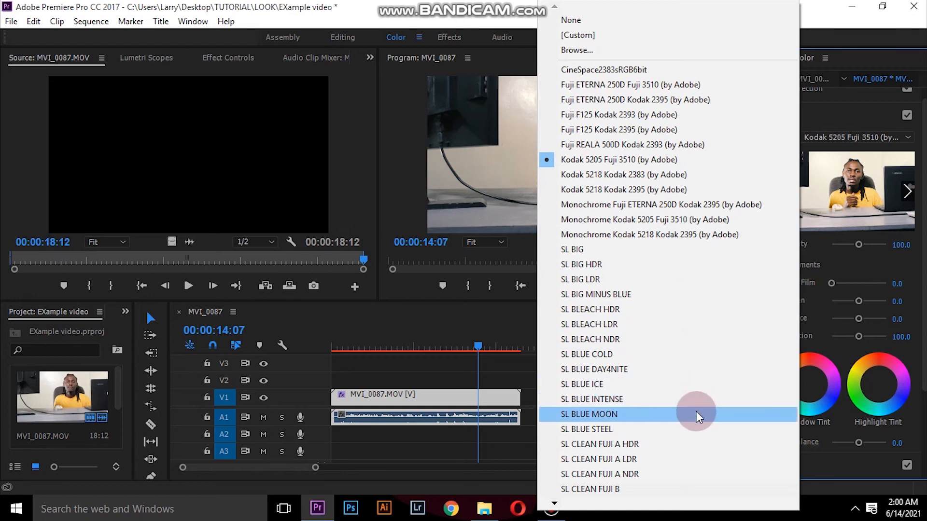
{"action": "left_click", "coordinate": [652, 415]}
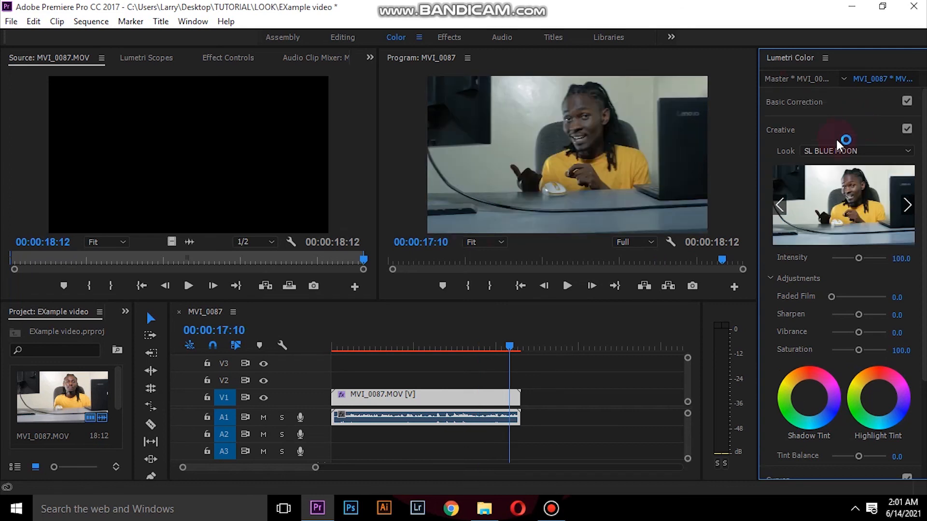
{"action": "left_click", "coordinate": [838, 140]}
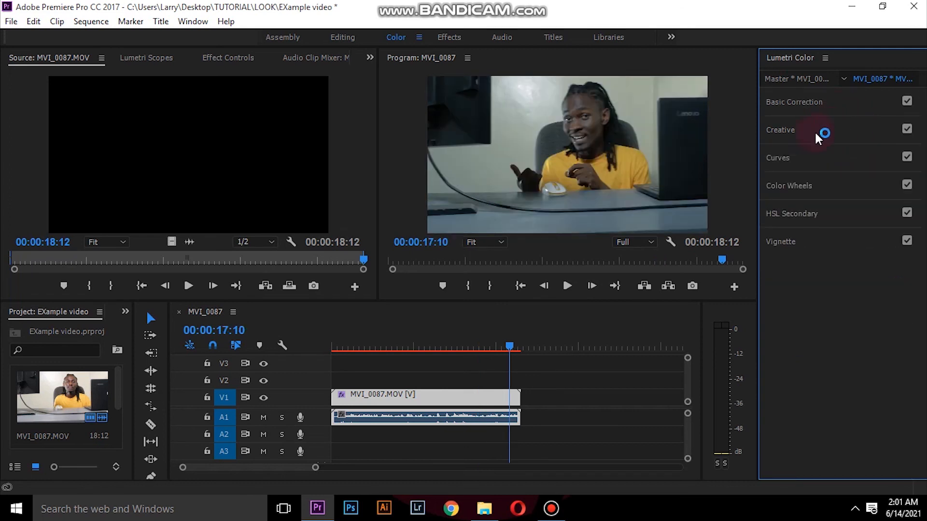